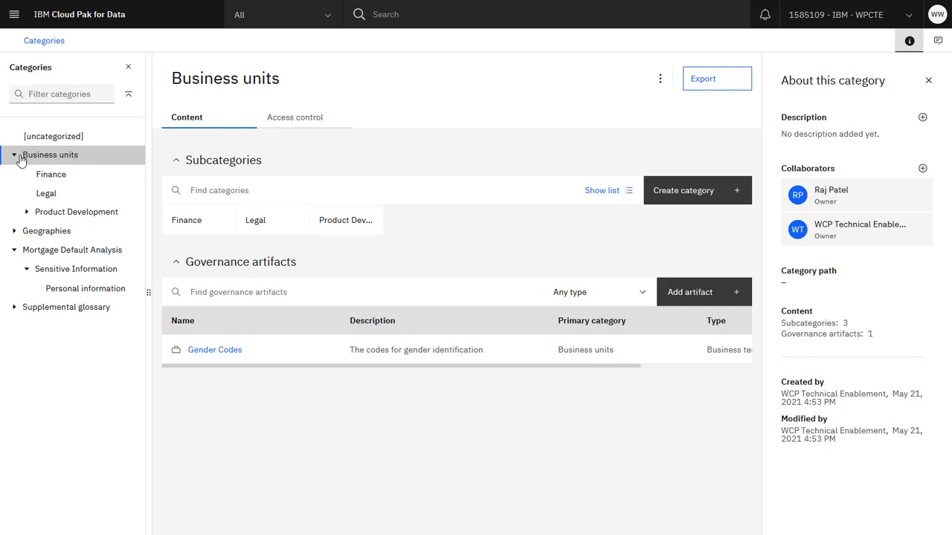
# Examine the category hierarchy under Product Development, Measurement, Geographies, Americas, Supplemental glossary and Regulations, and close the category tree.
pyautogui.click(27, 213)
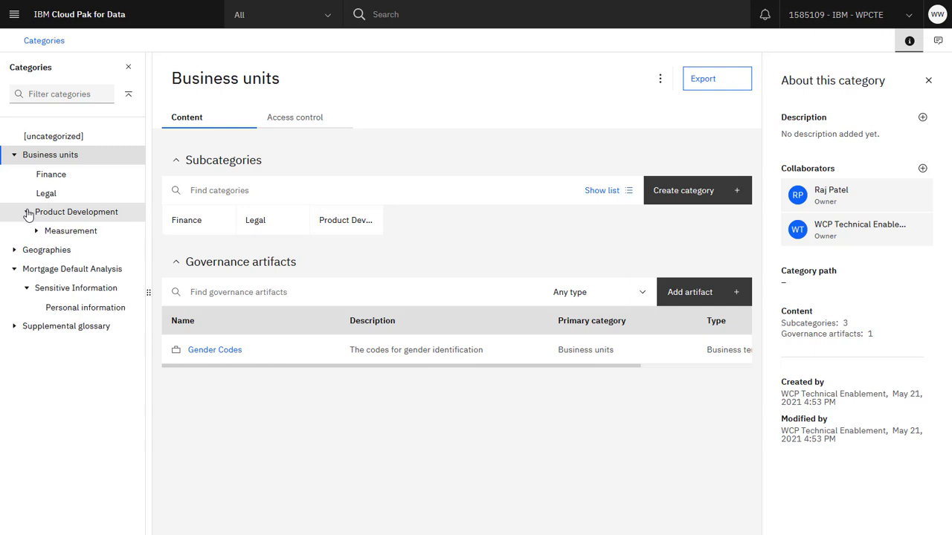
pyautogui.click(37, 233)
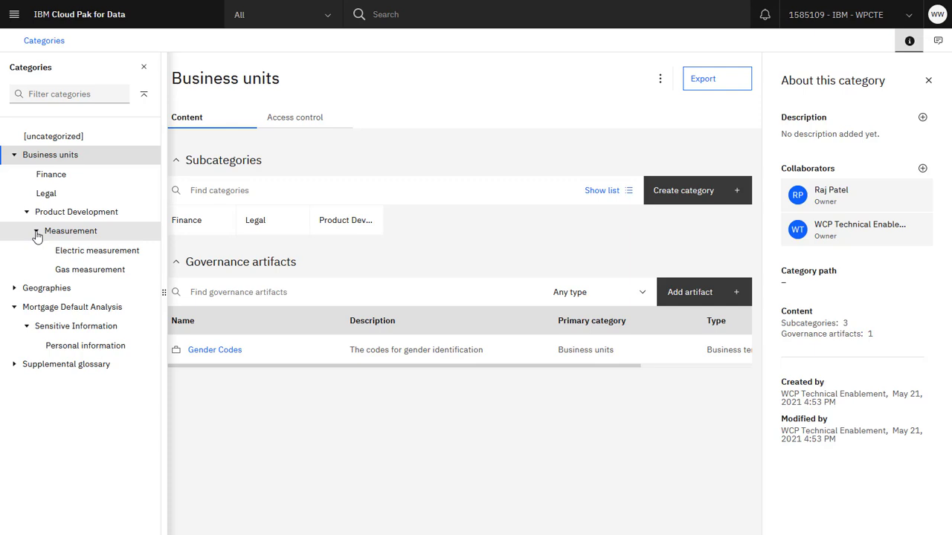
pyautogui.click(14, 288)
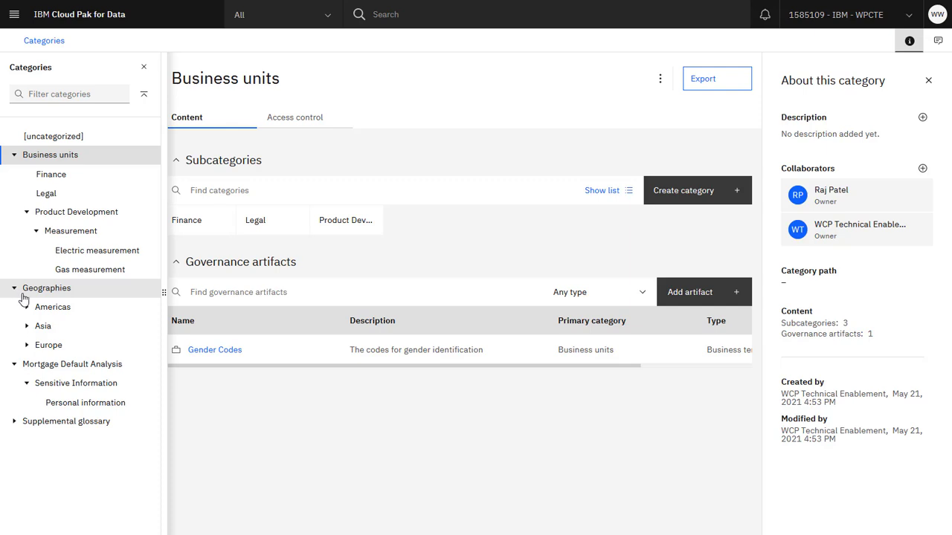
pyautogui.click(27, 308)
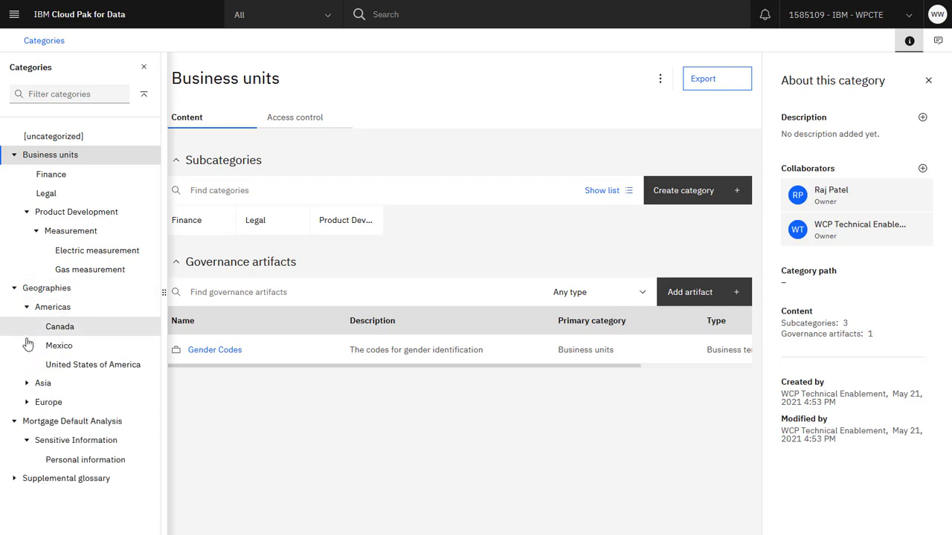
pyautogui.click(16, 482)
pyautogui.click(27, 499)
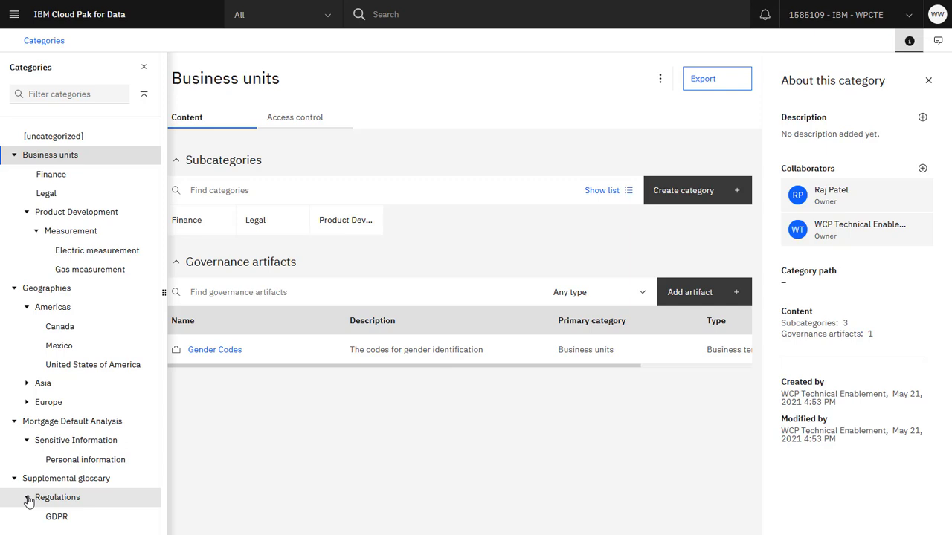
pyautogui.click(145, 68)
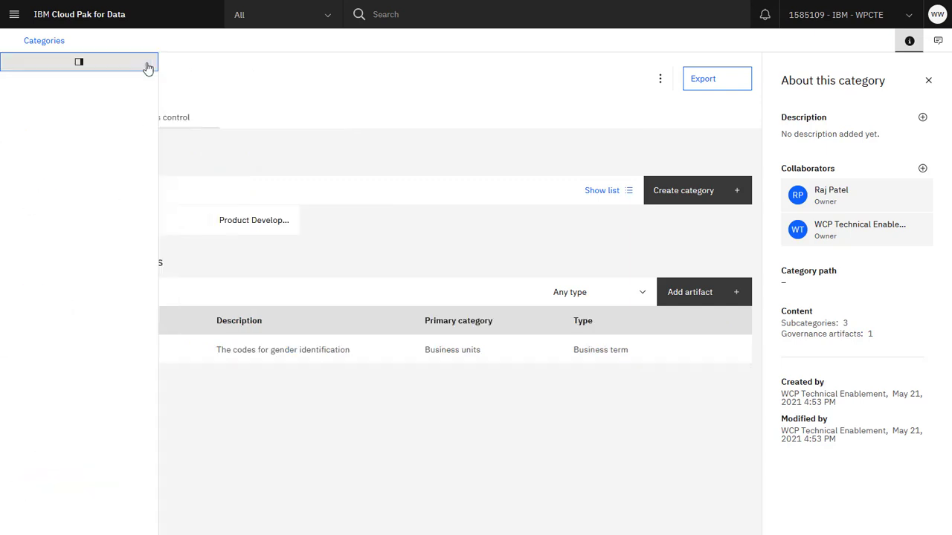
# Check which roles can be assigned to the first collaborator of the Business units category, without saving any change.
pyautogui.click(198, 123)
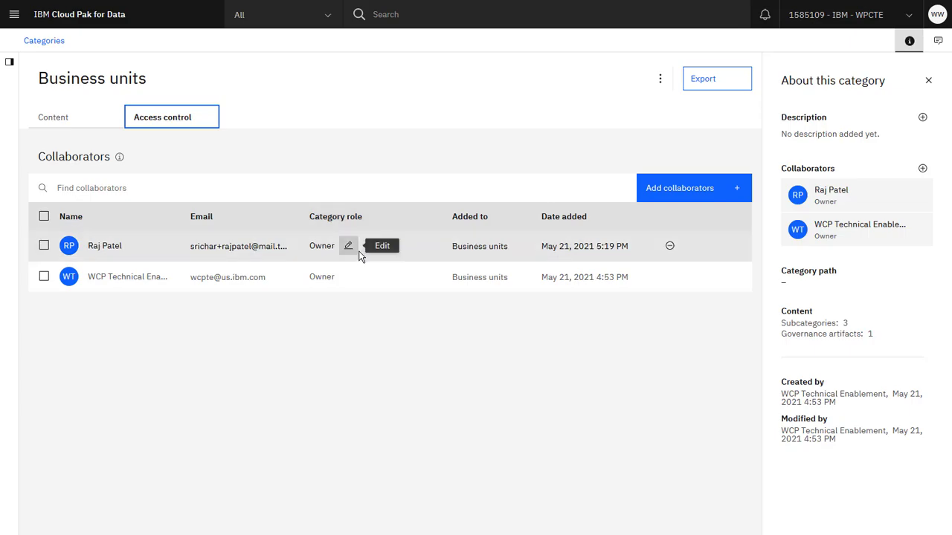
pyautogui.click(347, 246)
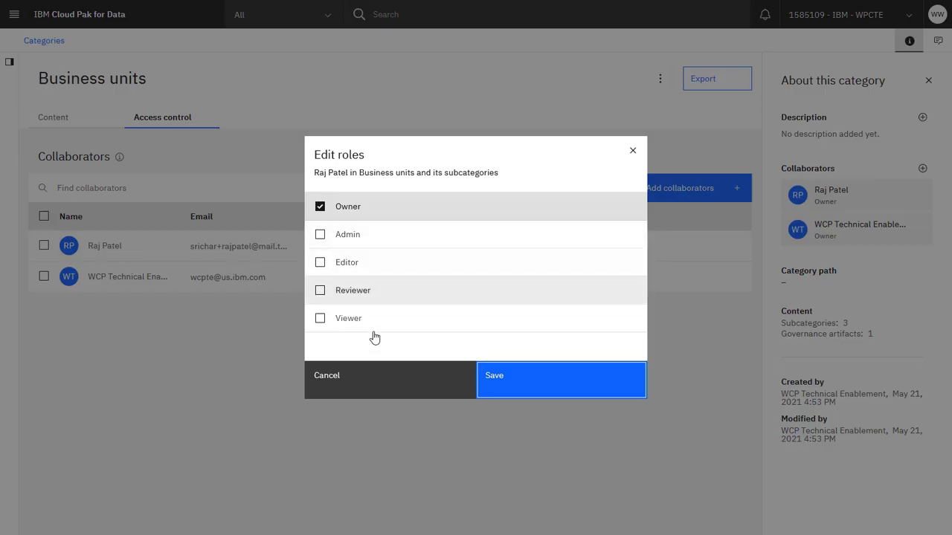
pyautogui.click(367, 388)
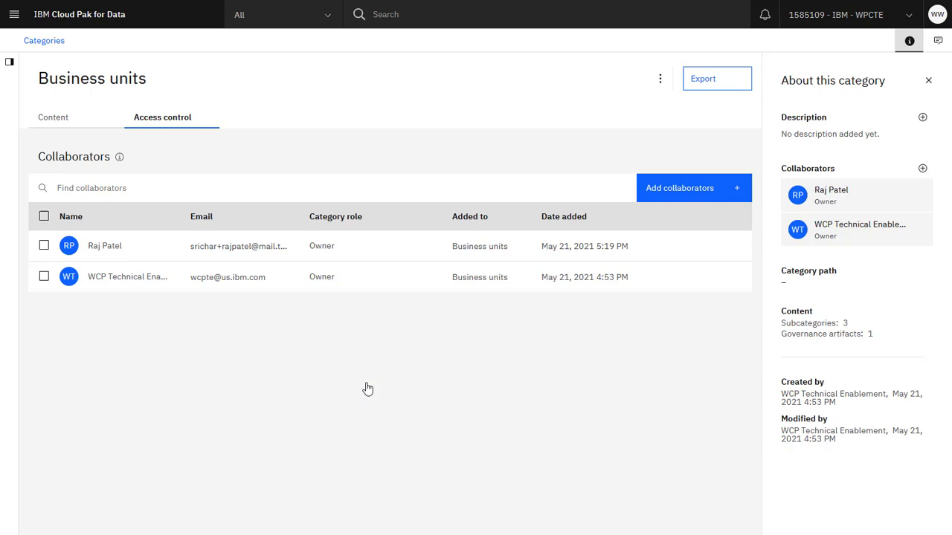
# Inspect the role choices for a candidate new collaborator of Business units, and leave without adding anyone.
pyautogui.click(673, 203)
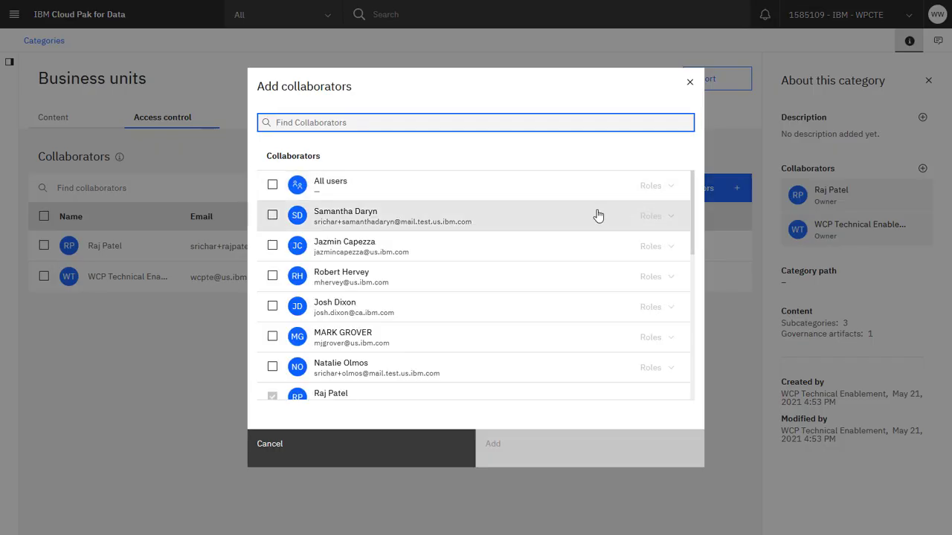
pyautogui.click(563, 222)
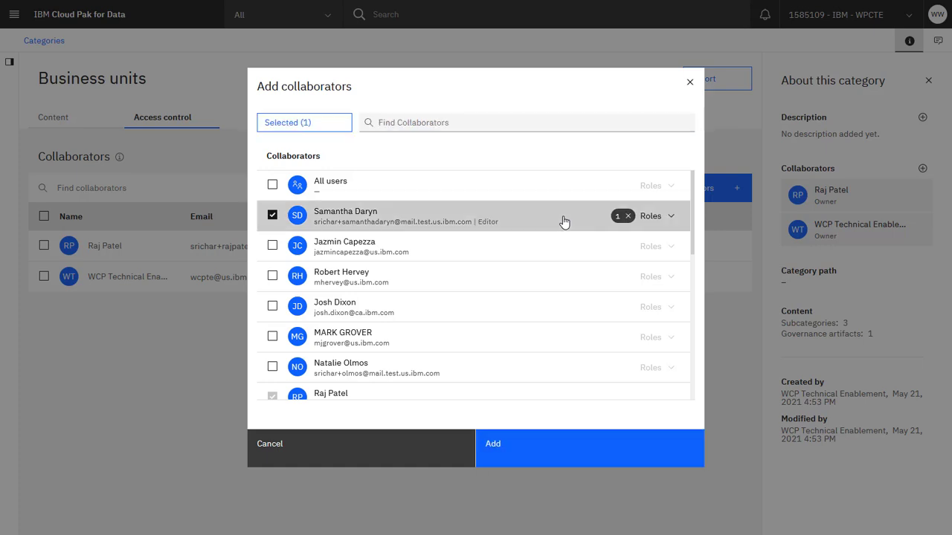
pyautogui.click(672, 220)
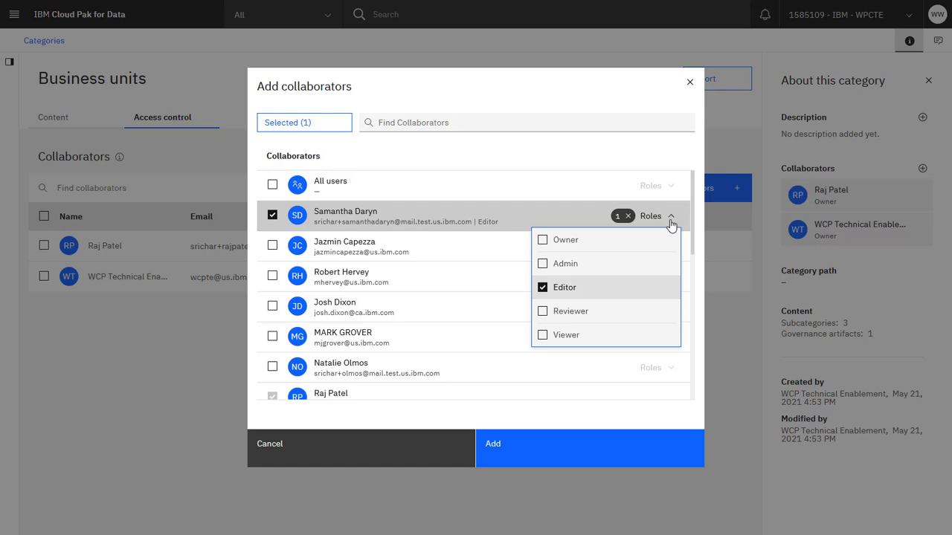
pyautogui.click(671, 222)
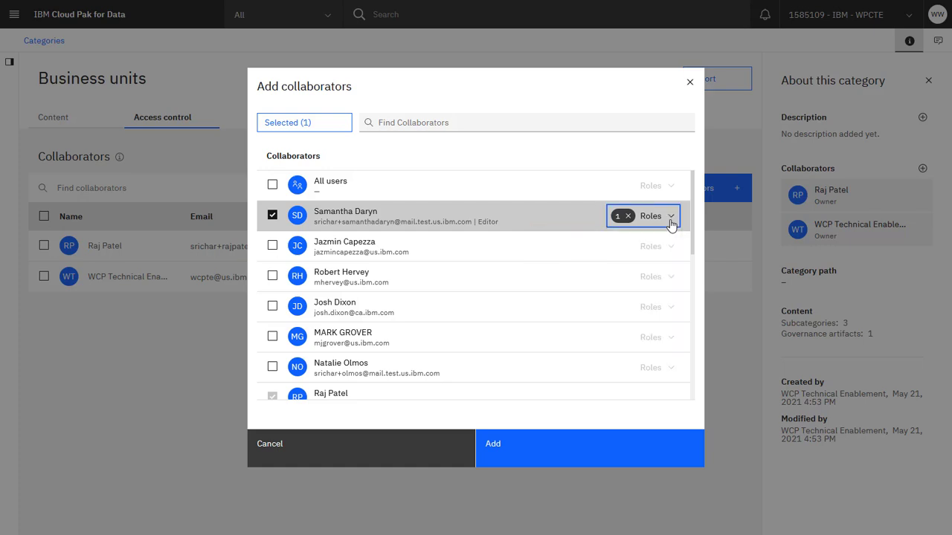
pyautogui.click(422, 455)
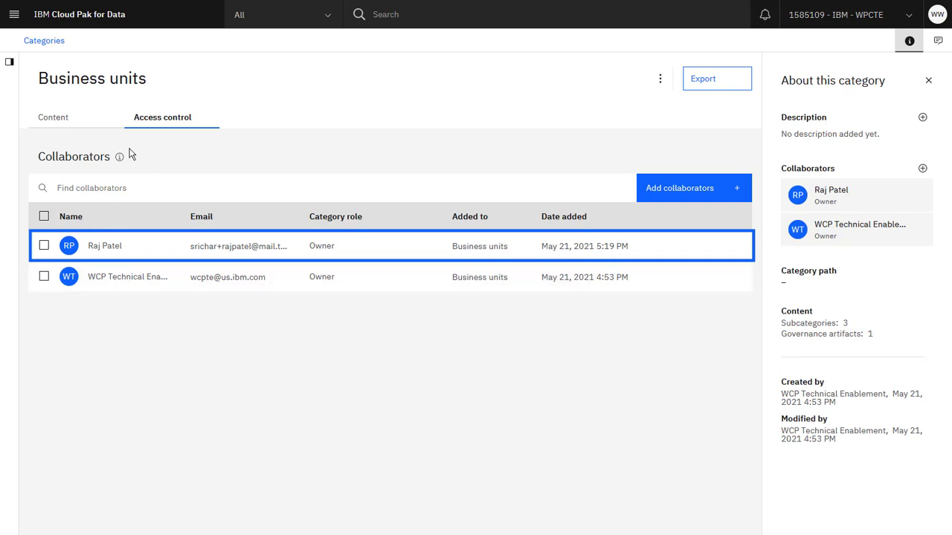
# Review the collaborators and category roles of the Product Development subcategory, including the inherited roles, and hide the inheritance again.
pyautogui.click(97, 125)
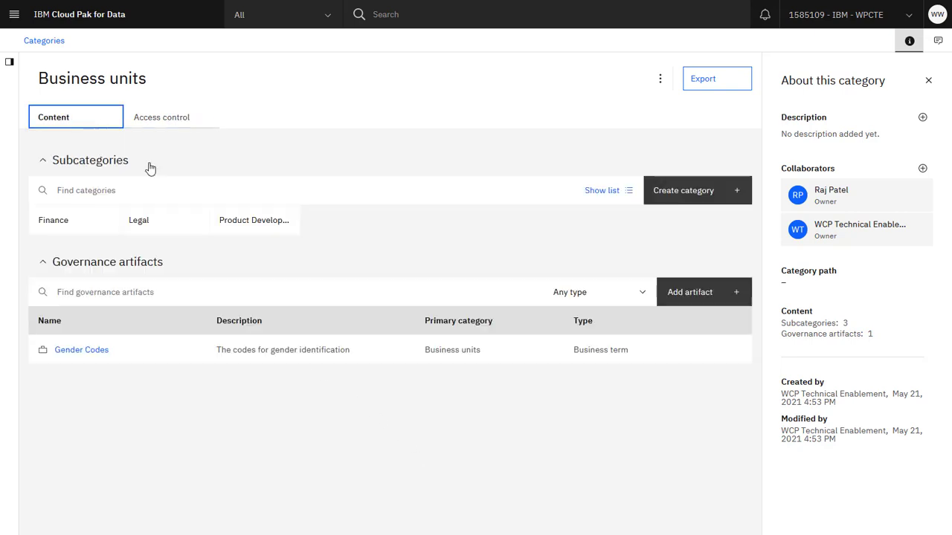
pyautogui.click(227, 232)
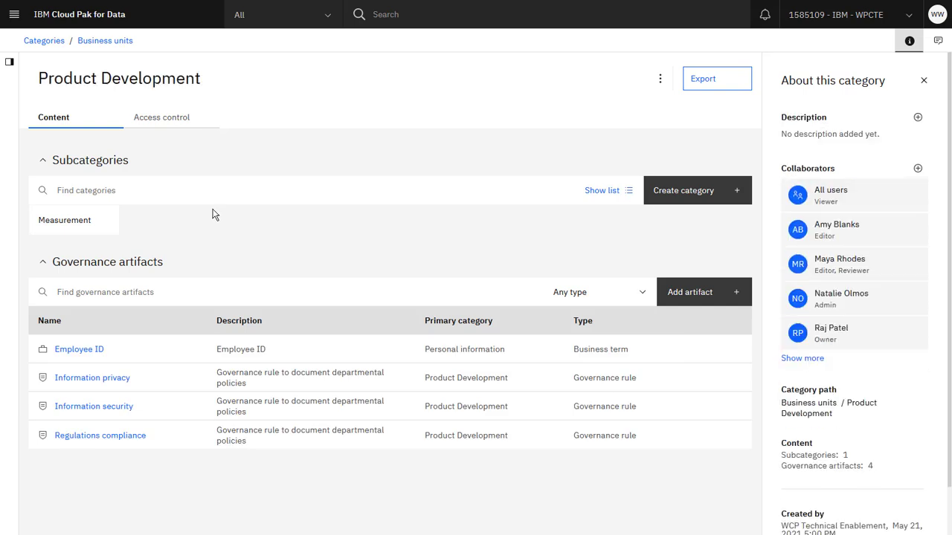
pyautogui.click(195, 117)
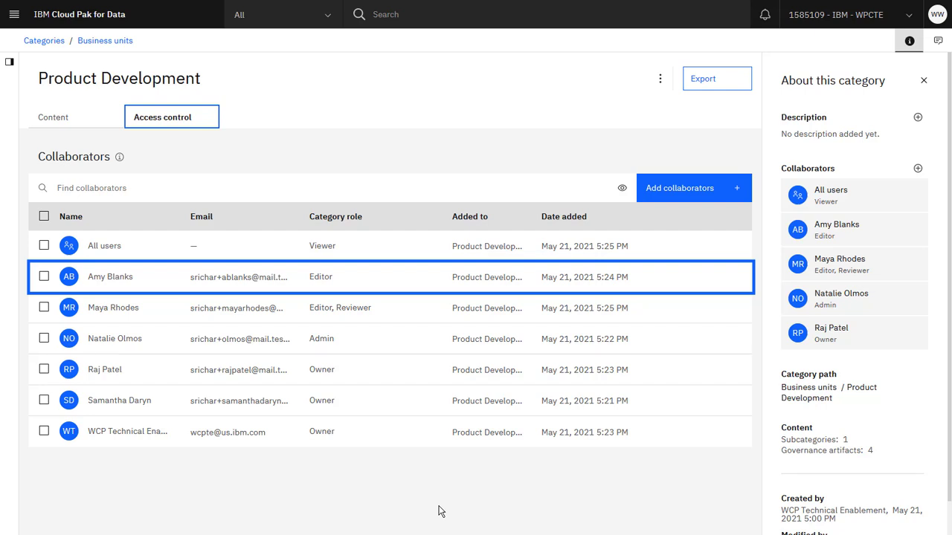
pyautogui.press('Down')
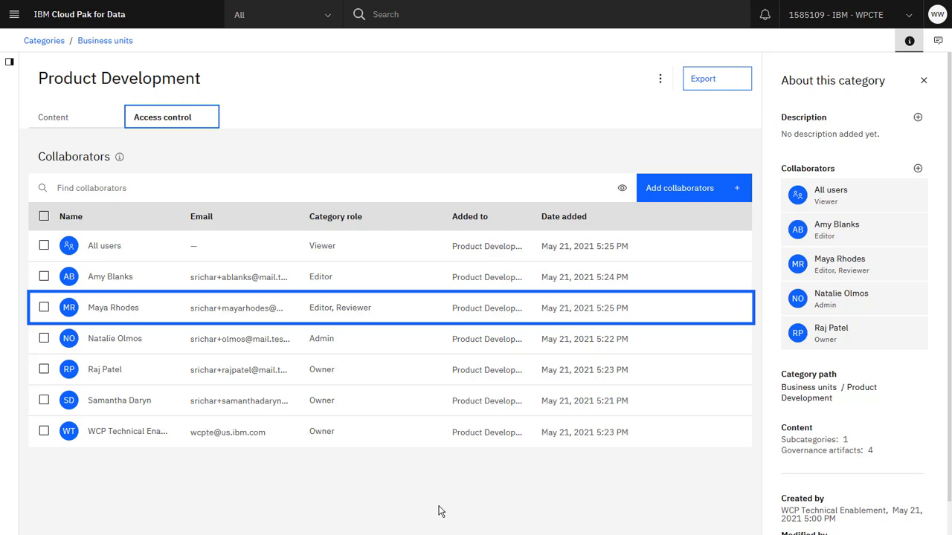
pyautogui.press('Up')
pyautogui.press('Up')
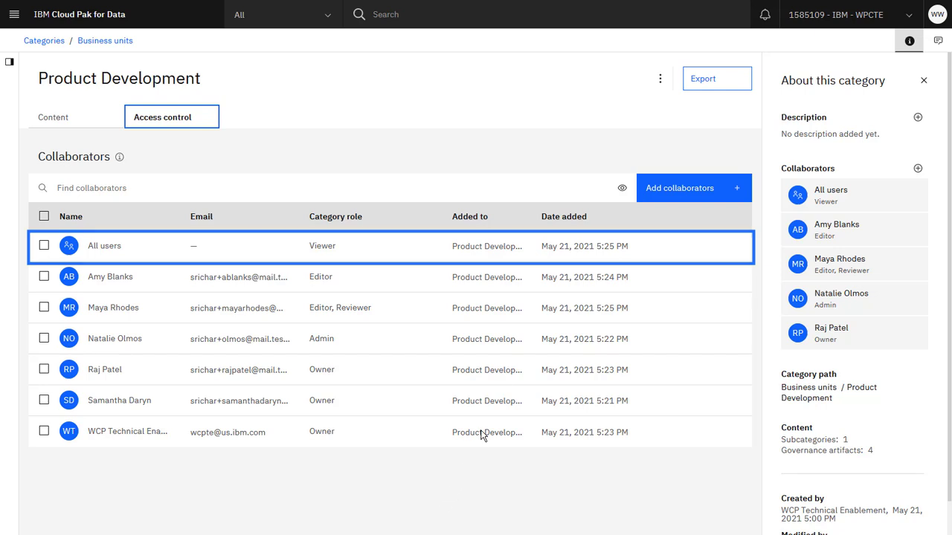
pyautogui.click(624, 190)
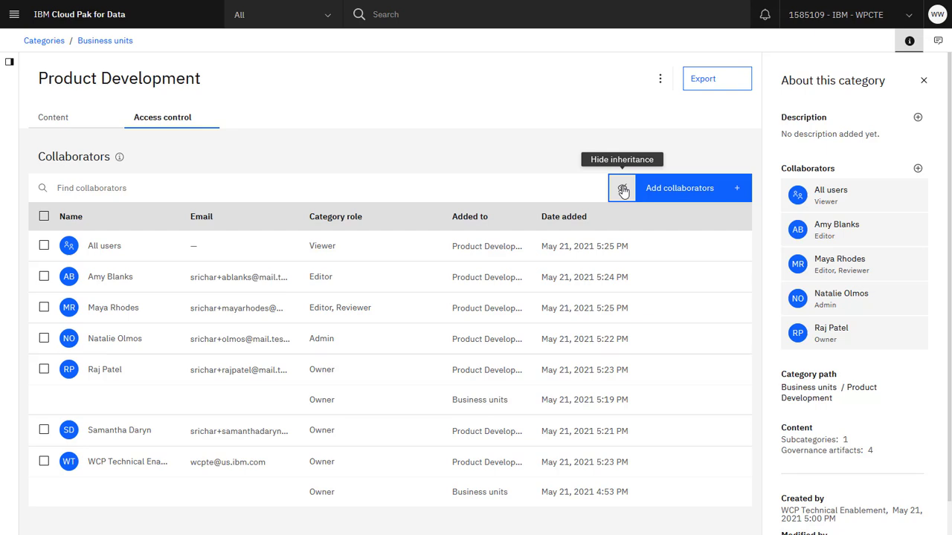
pyautogui.click(623, 191)
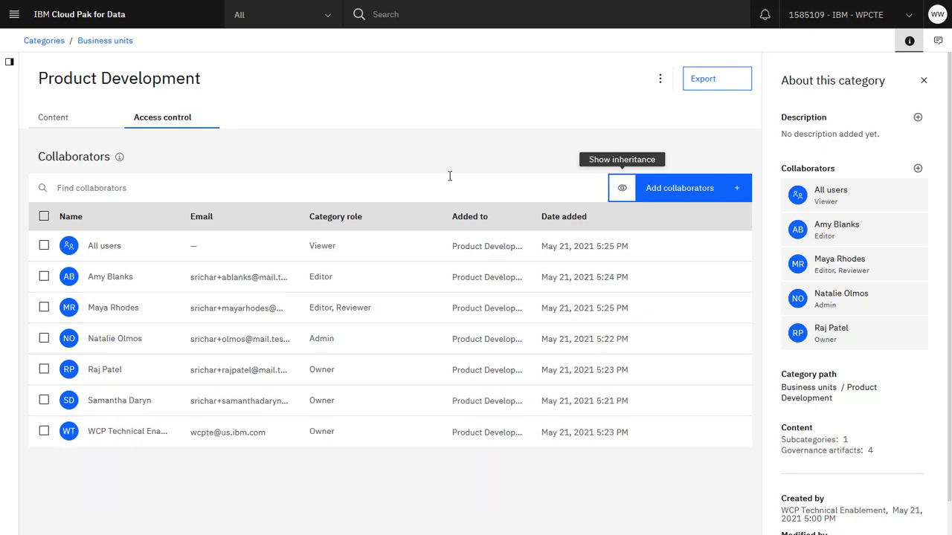
# Add Supplemental glossary as a secondary category of Product Development's Information privacy rule and publish the draft.
pyautogui.click(84, 125)
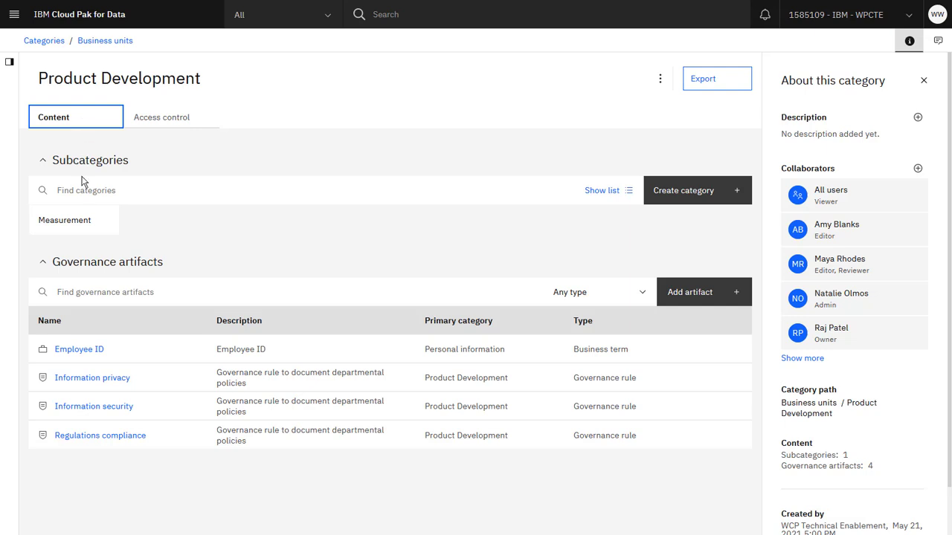
pyautogui.click(85, 379)
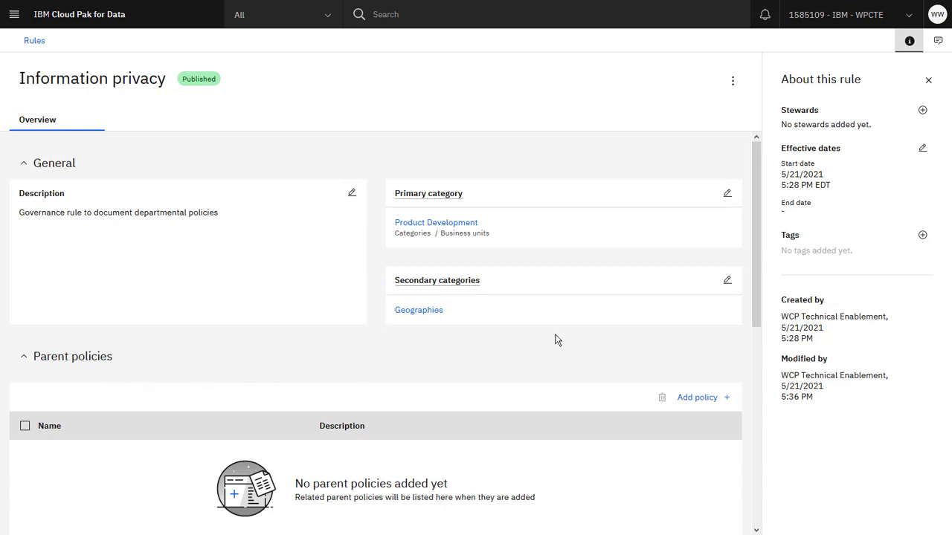
pyautogui.click(726, 281)
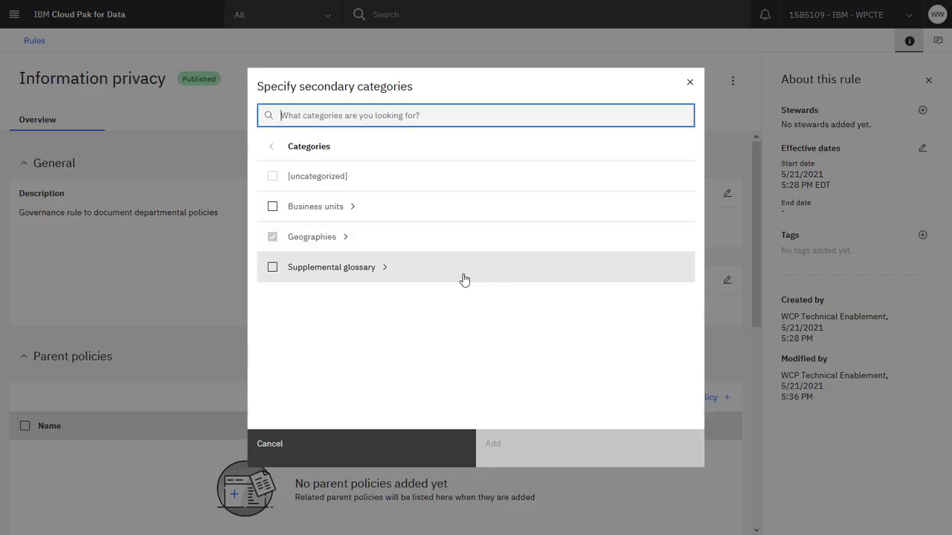
pyautogui.click(274, 269)
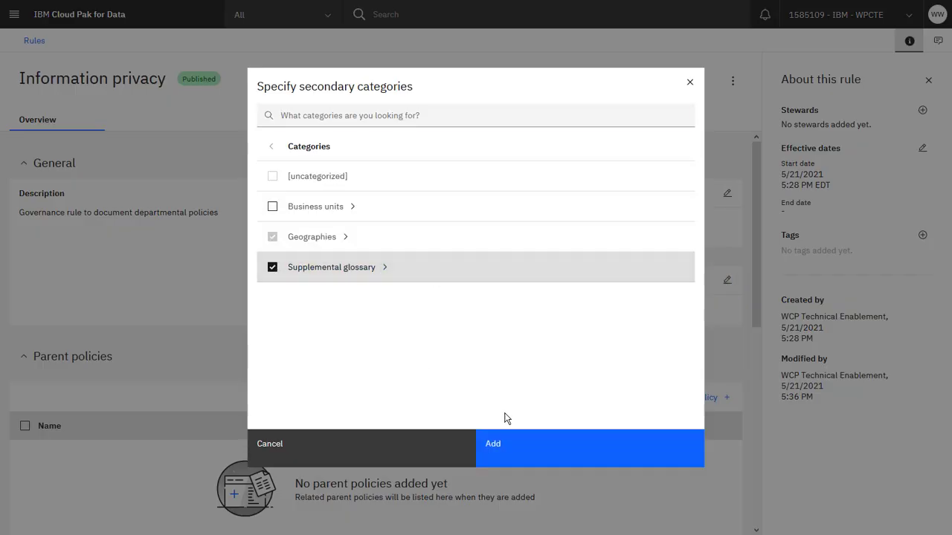
pyautogui.click(526, 445)
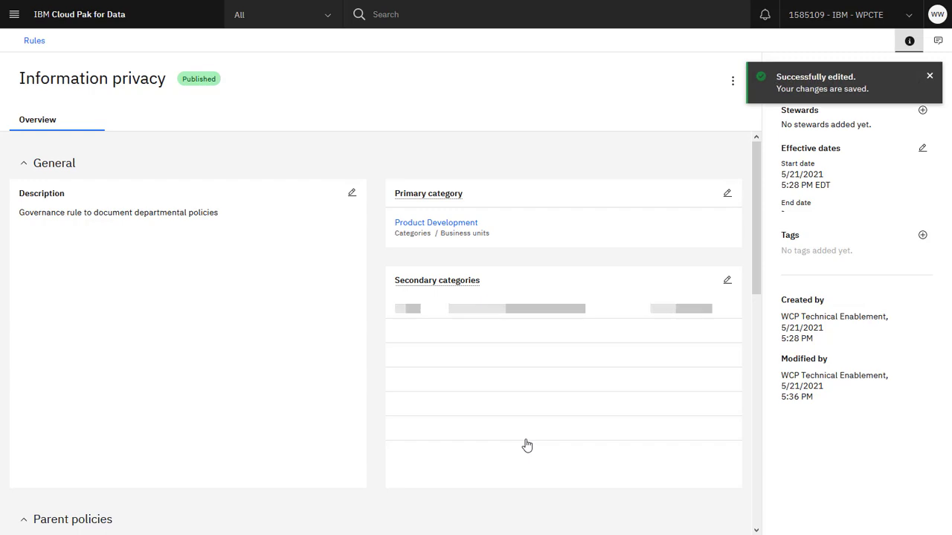
pyautogui.click(702, 82)
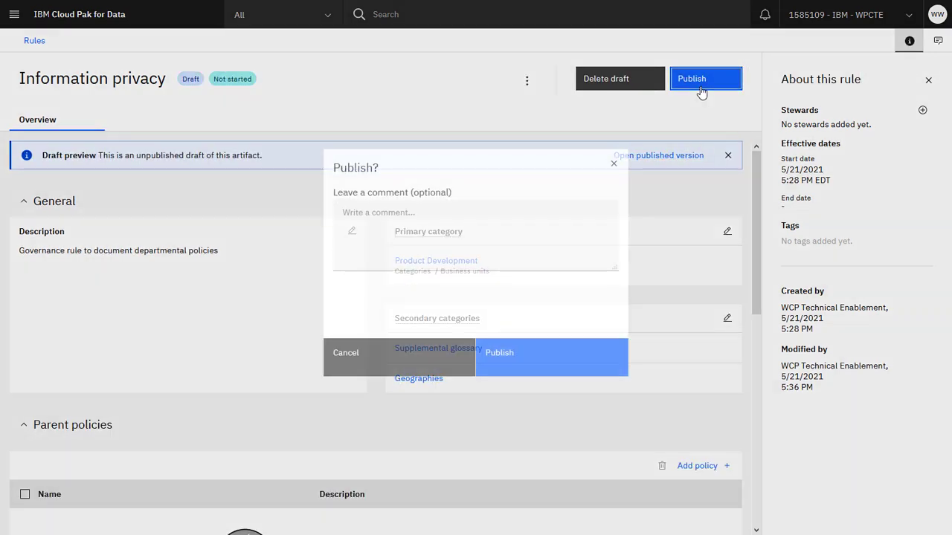
pyautogui.click(571, 351)
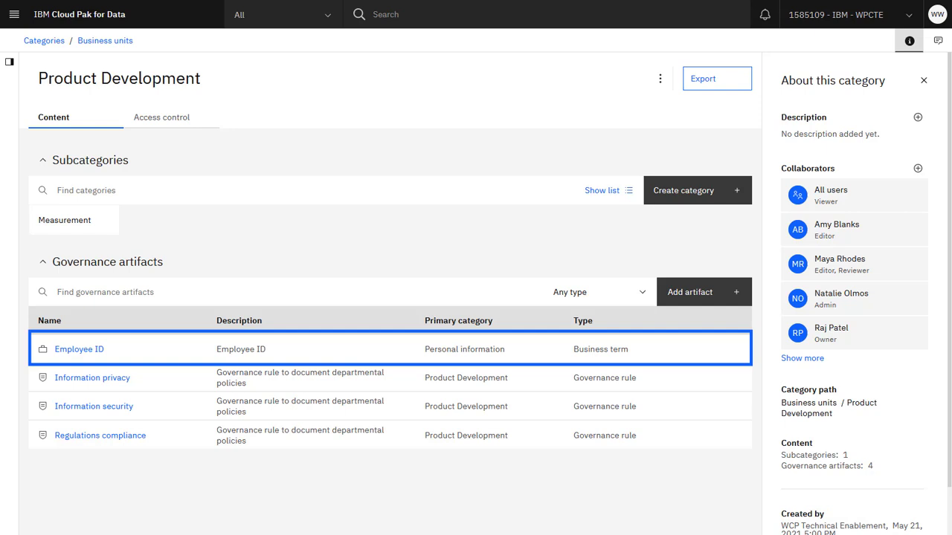
# Examine the primary and secondary categories of the Employee ID business term.
pyautogui.click(95, 351)
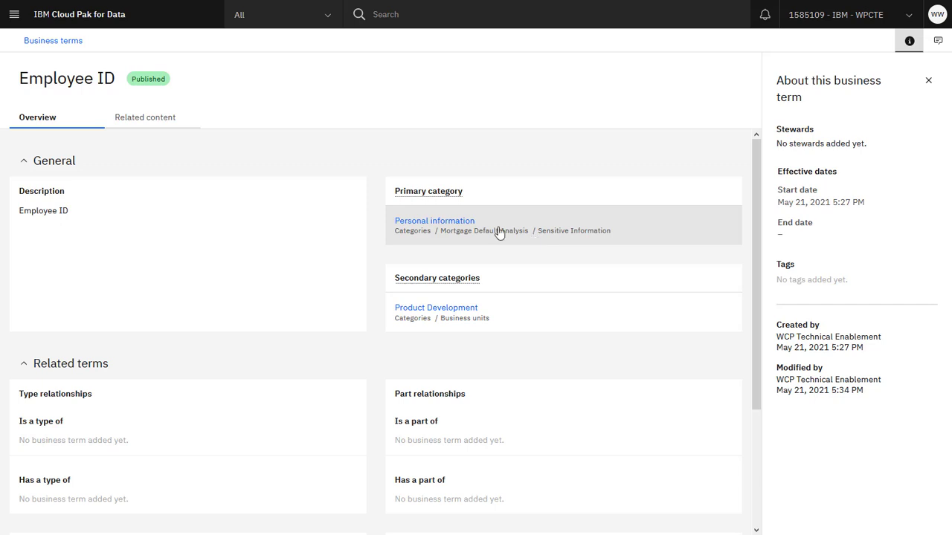
# Open the Gas temperature business term draft from the in-progress requests in the Task inbox.
pyautogui.click(13, 14)
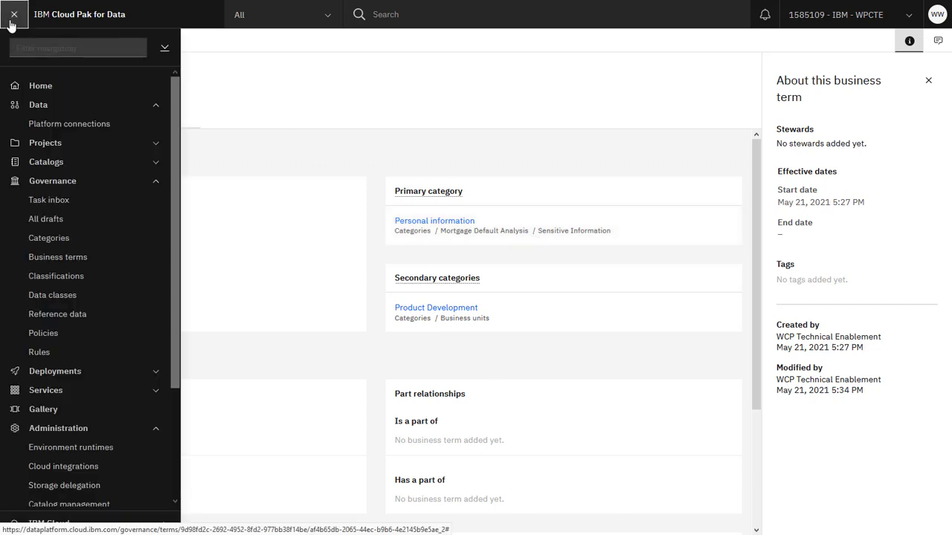
pyautogui.click(13, 207)
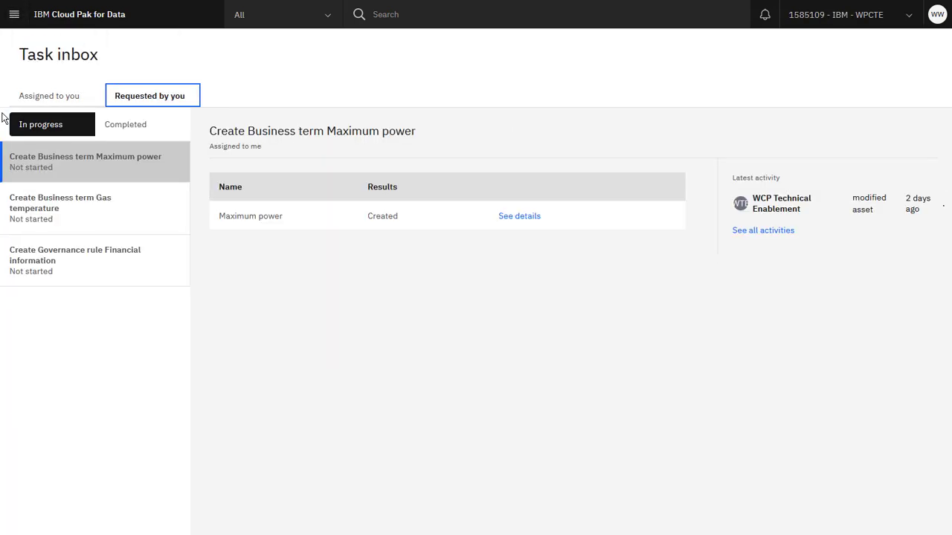
pyautogui.click(66, 210)
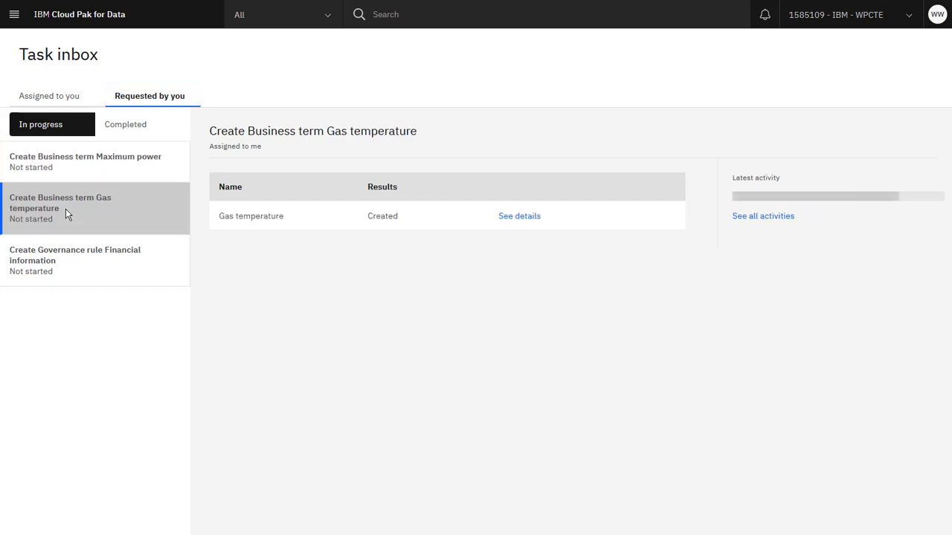
pyautogui.click(528, 219)
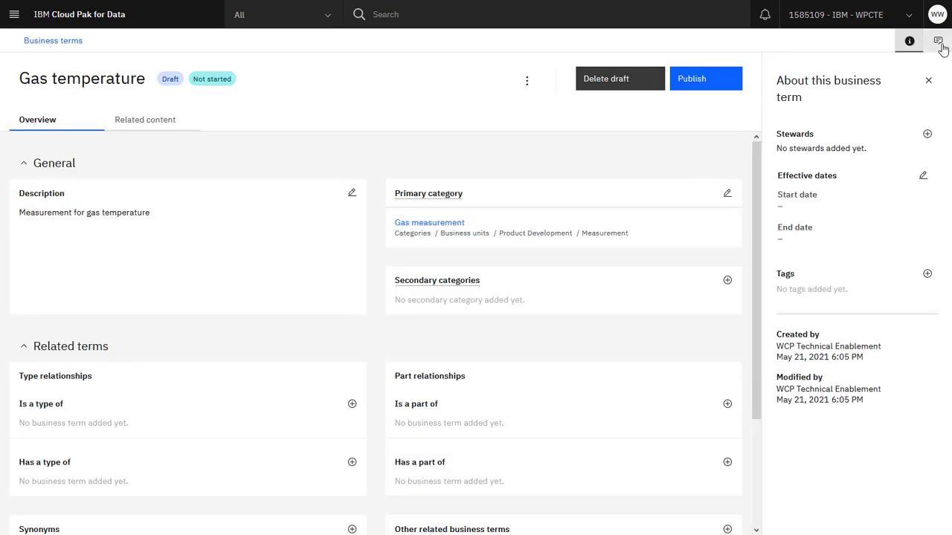
# Submit the comment "Reviewed and approved." on the Gas temperature business term draft.
pyautogui.click(938, 42)
pyautogui.click(907, 430)
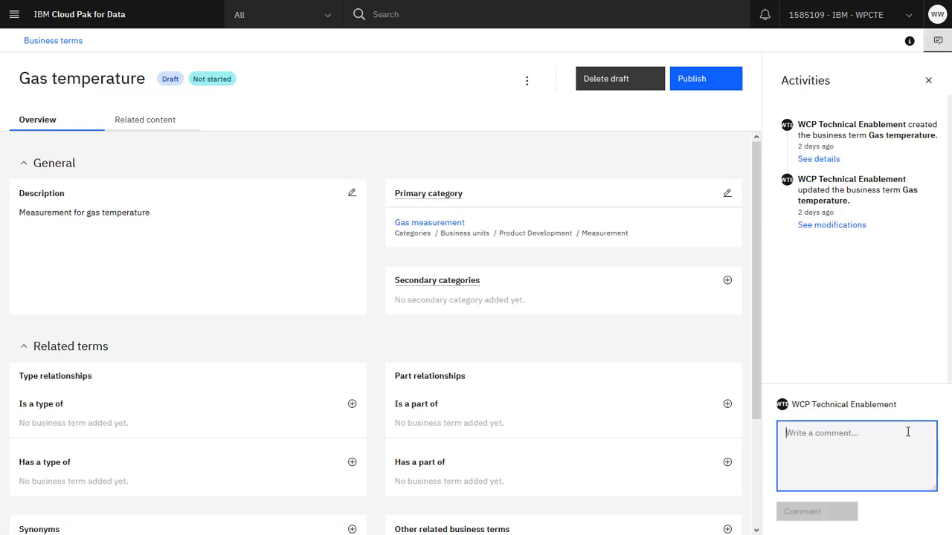
pyautogui.write('Reviewed and approved.')
pyautogui.click(837, 519)
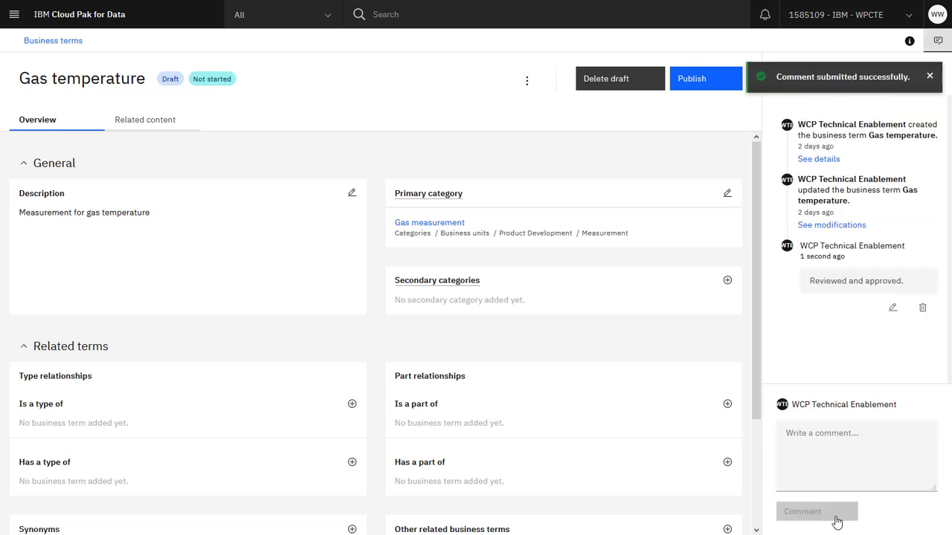
# Publish the Gas temperature business term with the pasted comment, and show the completed requests in the Task inbox.
pyautogui.click(697, 87)
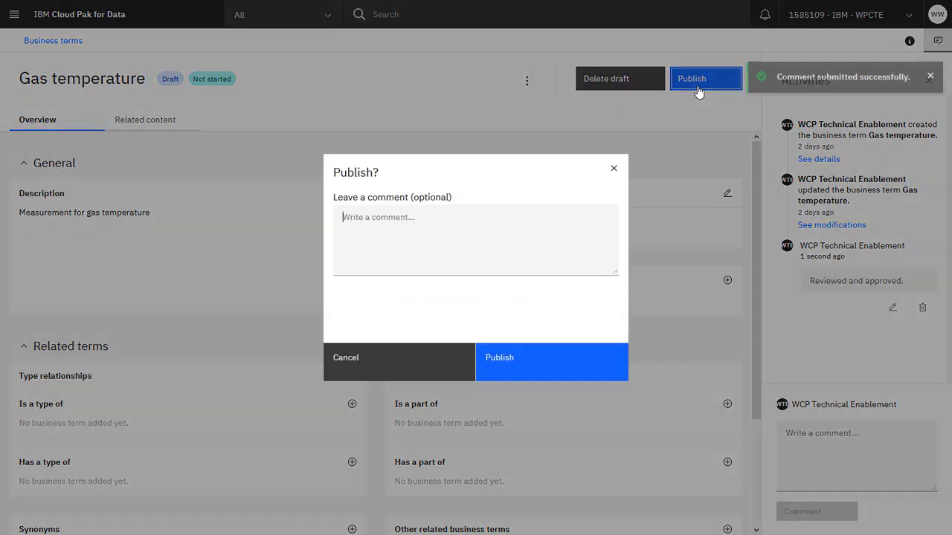
pyautogui.write('Reviewed and approved.')
pyautogui.click(585, 358)
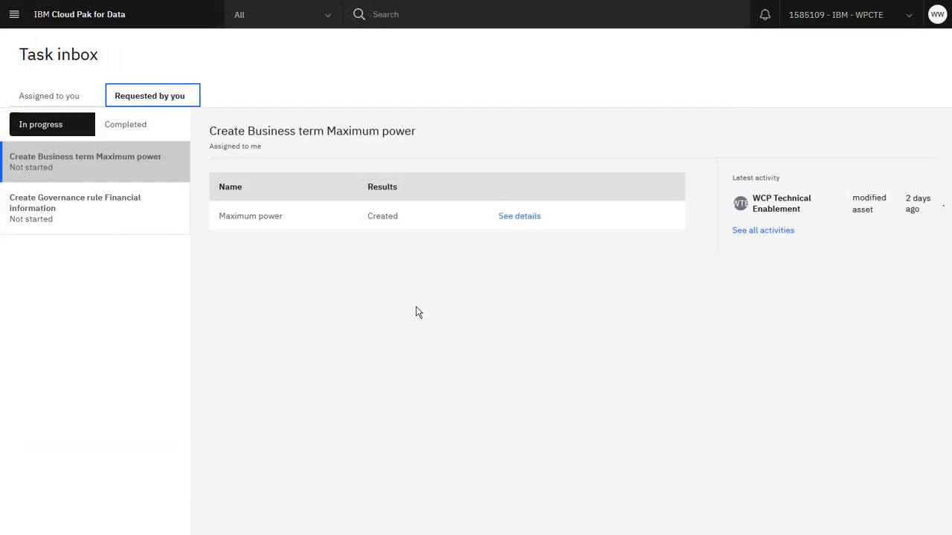
pyautogui.click(166, 138)
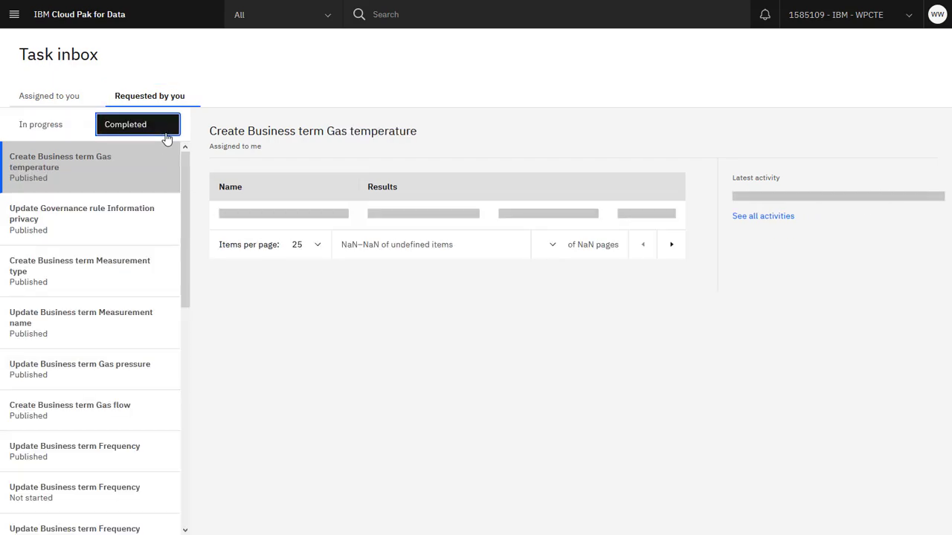